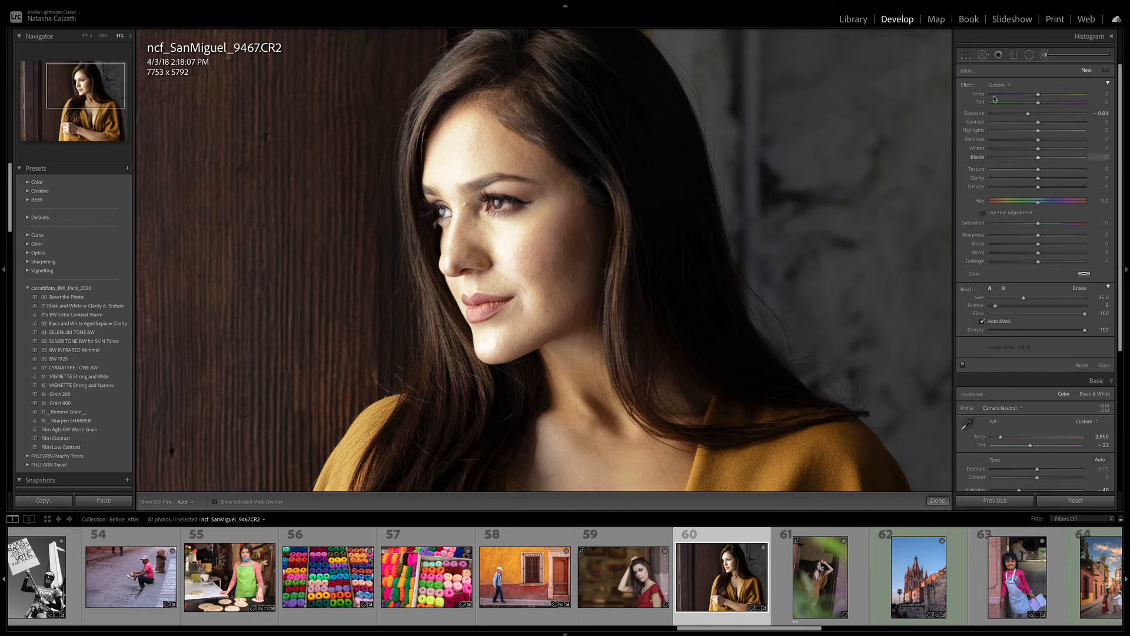
# Step: Reset the adjustment brush's exposure to 0, then set the brush size to 17.3 and increase its feather
pyautogui.doubleClick(974, 113)
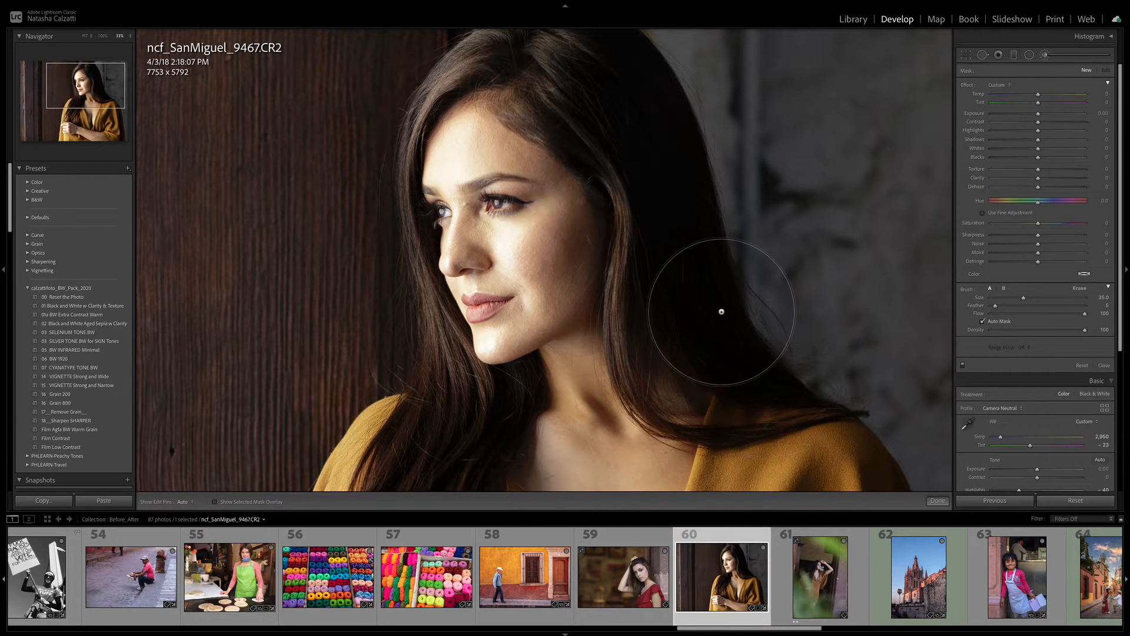
pyautogui.press('super+minus')
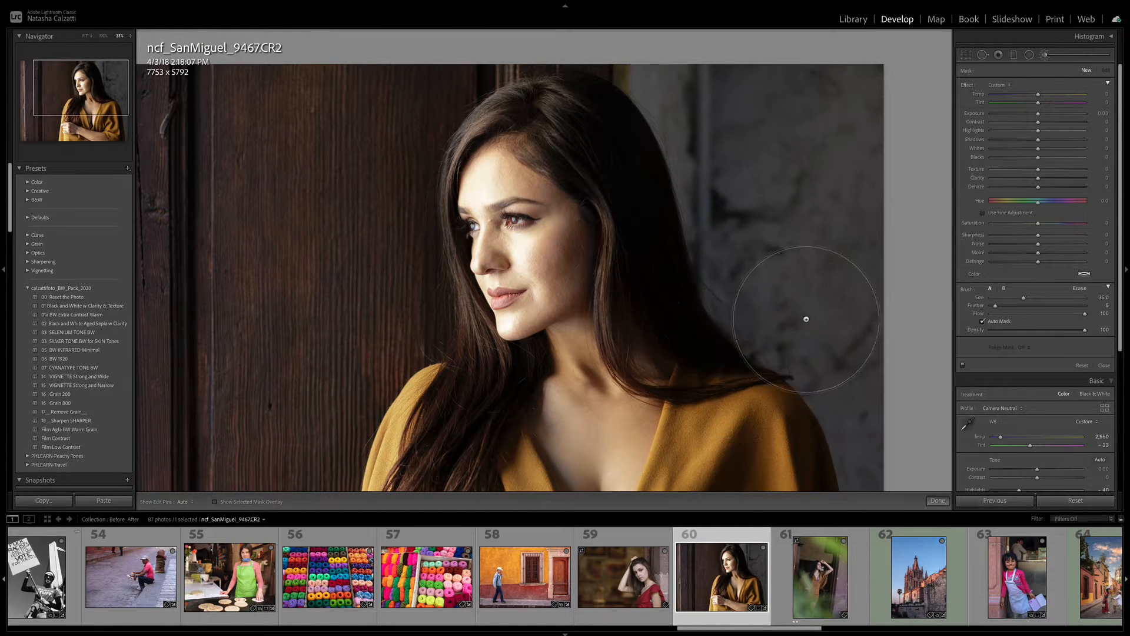
pyautogui.press('[')
pyautogui.press('[')
pyautogui.press('[')
pyautogui.press('[')
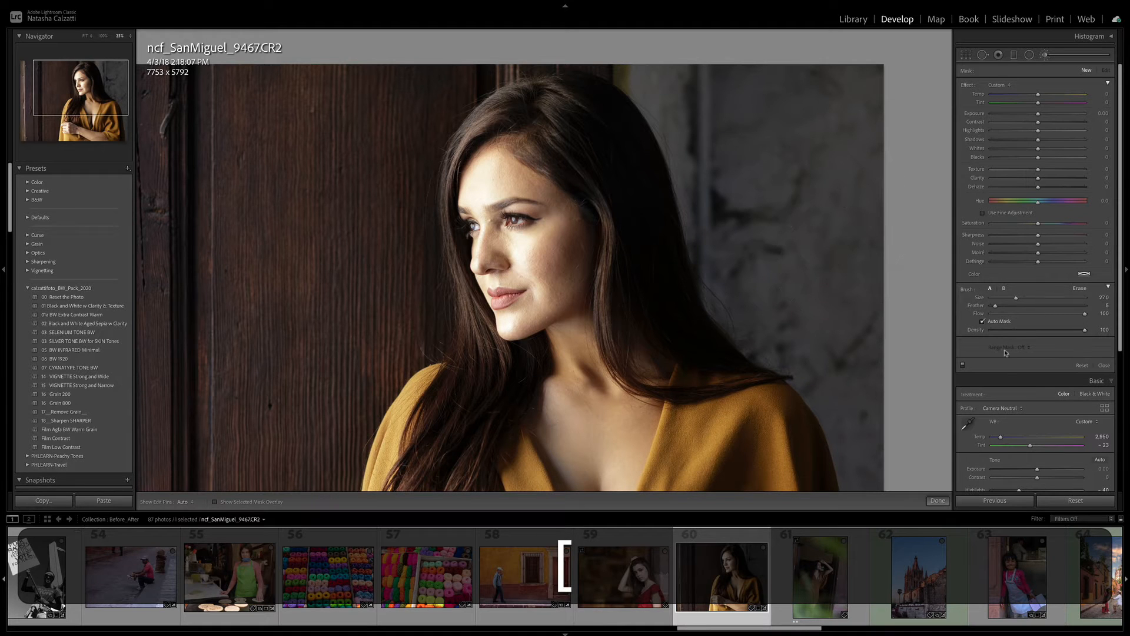
pyautogui.moveTo(1011, 299); pyautogui.dragTo(999, 306)
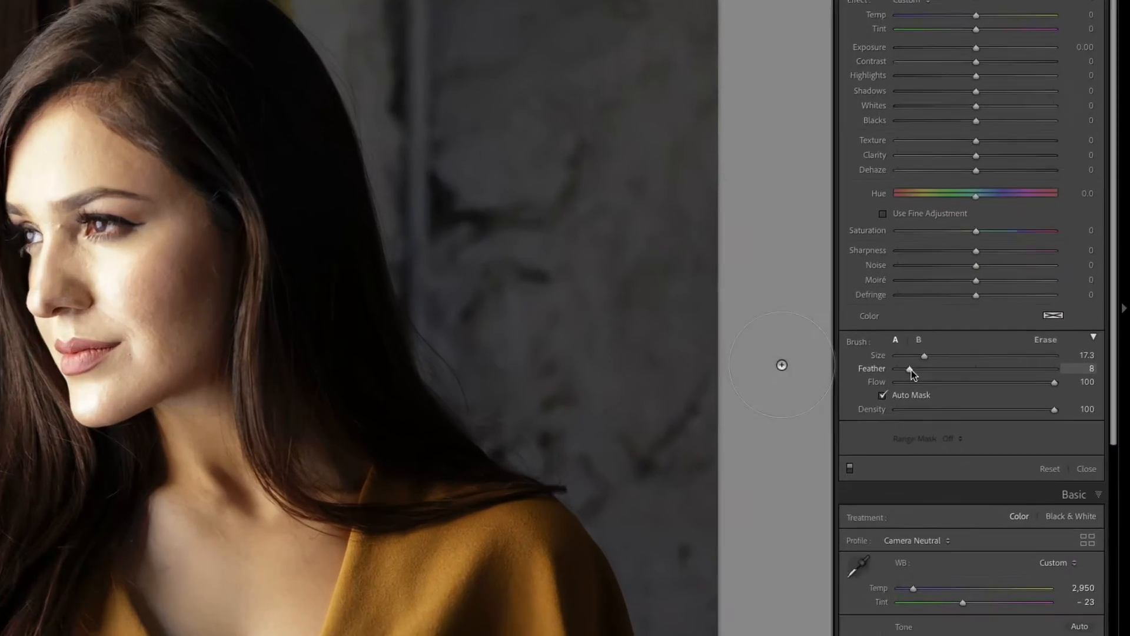
pyautogui.moveTo(912, 370); pyautogui.dragTo(952, 370)
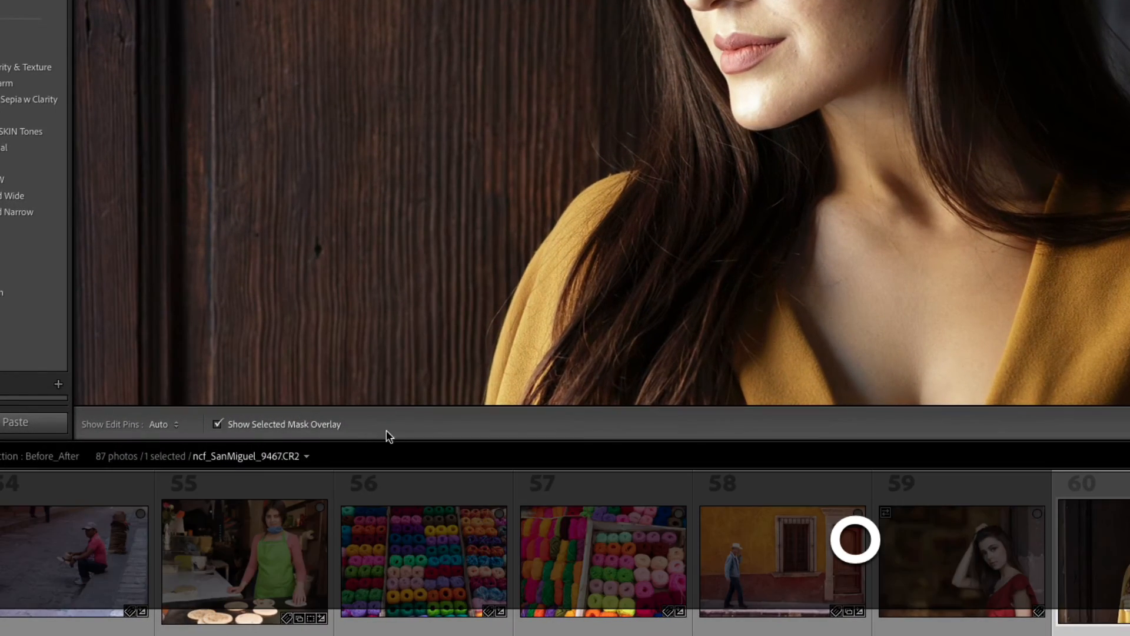
# Step: Show the mask overlay without edit pins and paint the mask over the woman's face, neck and chest
pyautogui.press('o')
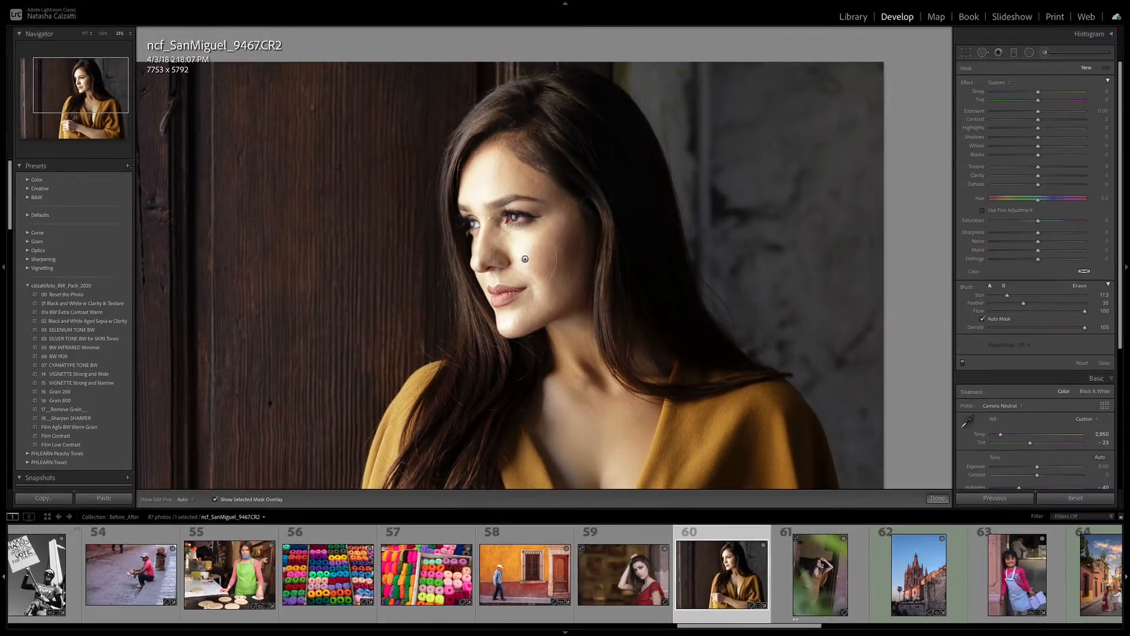
pyautogui.press('h')
pyautogui.moveTo(525, 259)
pyautogui.mouseDown()
pyautogui.moveTo(490, 190)
pyautogui.moveTo(500, 183)
pyautogui.moveTo(556, 194)
pyautogui.moveTo(565, 253)
pyautogui.moveTo(542, 295)
pyautogui.moveTo(501, 318)
pyautogui.moveTo(527, 332)
pyautogui.moveTo(495, 330)
pyautogui.moveTo(481, 201)
pyautogui.moveTo(526, 200)
pyautogui.mouseUp()
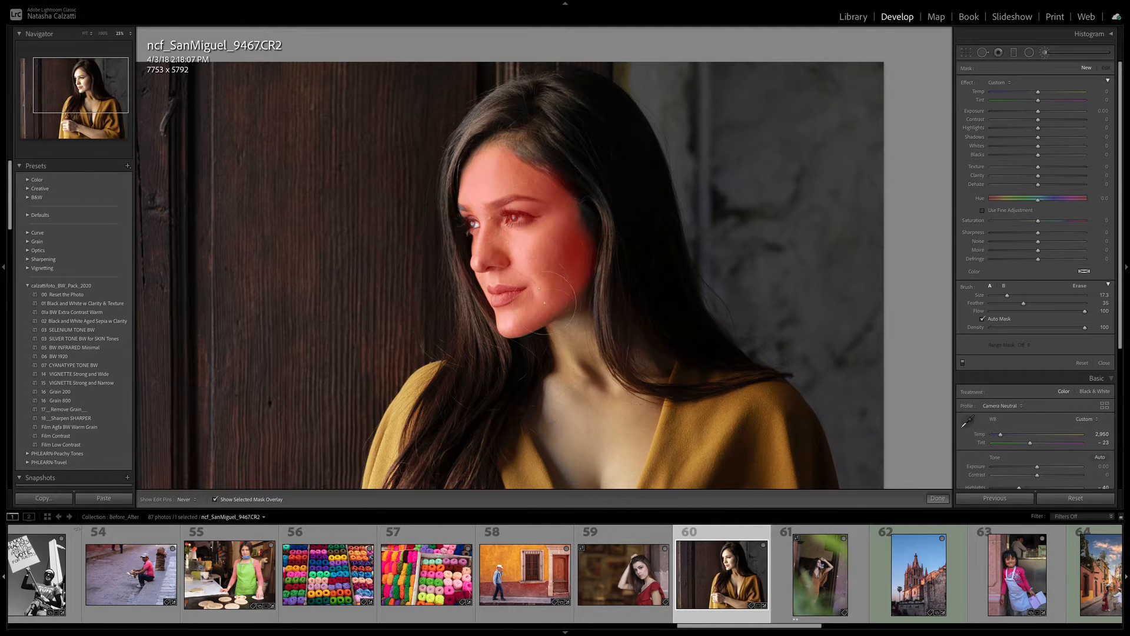
pyautogui.moveTo(545, 304)
pyautogui.mouseDown()
pyautogui.moveTo(601, 436)
pyautogui.moveTo(573, 404)
pyautogui.moveTo(584, 446)
pyautogui.mouseUp()
pyautogui.press('space')
pyautogui.moveTo(619, 387)
pyautogui.mouseDown()
pyautogui.moveTo(629, 335)
pyautogui.moveTo(633, 353)
pyautogui.moveTo(607, 419)
pyautogui.moveTo(578, 383)
pyautogui.moveTo(578, 310)
pyautogui.moveTo(587, 427)
pyautogui.moveTo(615, 468)
pyautogui.moveTo(633, 412)
pyautogui.moveTo(621, 430)
pyautogui.moveTo(604, 387)
pyautogui.mouseUp()
pyautogui.press('space')
pyautogui.moveTo(594, 335)
pyautogui.mouseDown()
pyautogui.moveTo(626, 273)
pyautogui.moveTo(641, 171)
pyautogui.mouseUp()
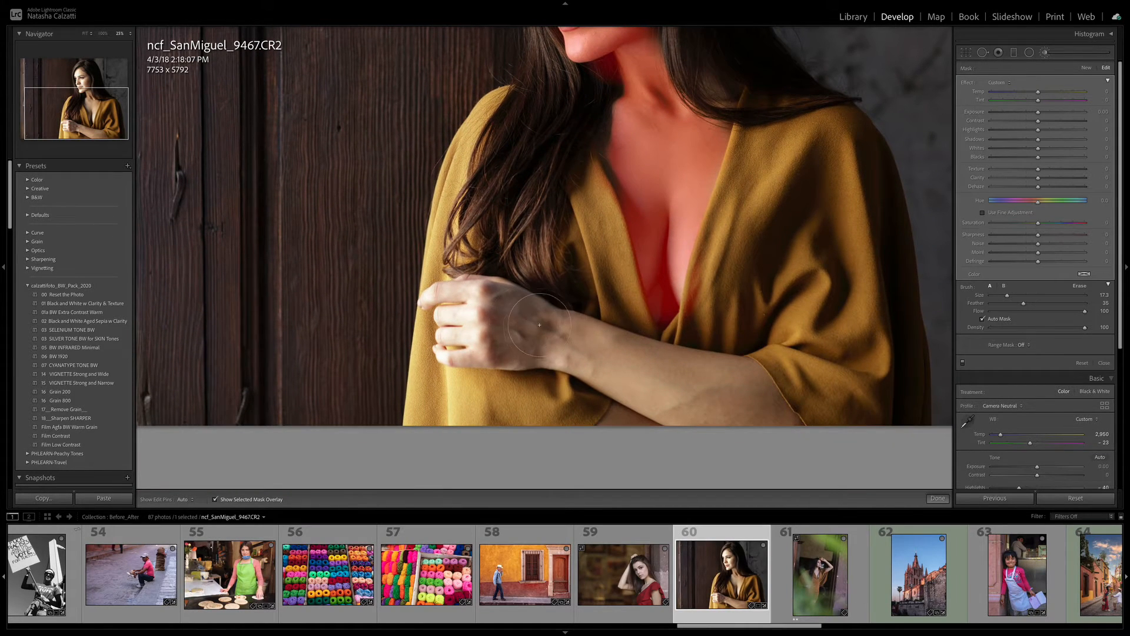
# Step: Reduce the brush size to 9.0 and extend the mask over the woman's hand and forearm
pyautogui.press('[')
pyautogui.press('[')
pyautogui.press('[')
pyautogui.press('[')
pyautogui.press('[')
pyautogui.press('[')
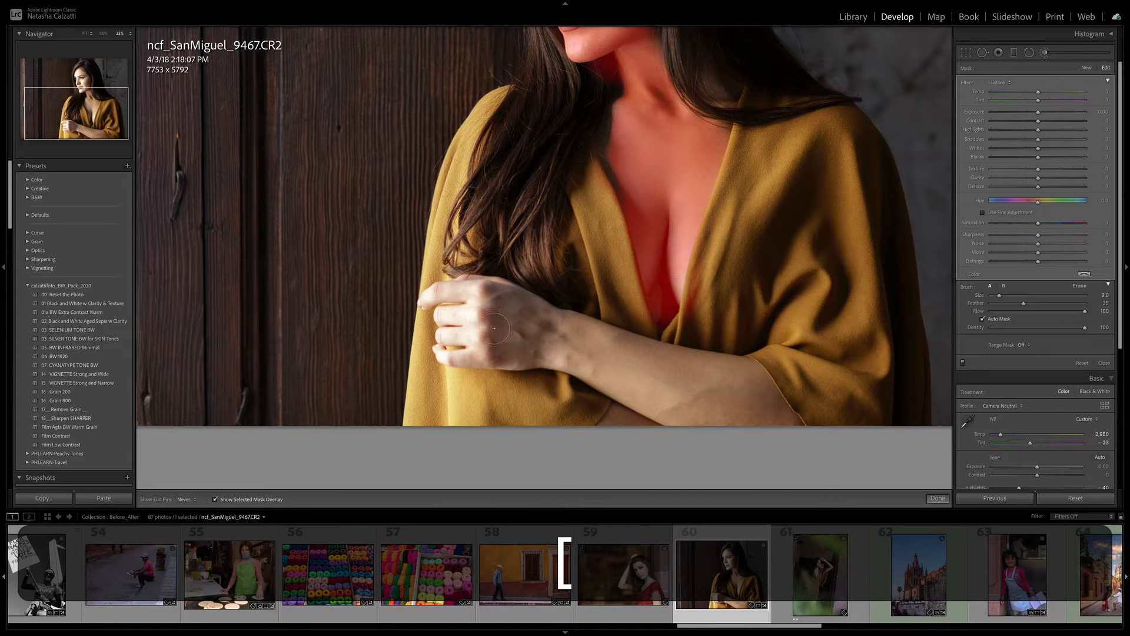
pyautogui.moveTo(498, 327)
pyautogui.mouseDown()
pyautogui.moveTo(476, 319)
pyautogui.moveTo(490, 301)
pyautogui.moveTo(421, 300)
pyautogui.moveTo(482, 296)
pyautogui.moveTo(536, 312)
pyautogui.moveTo(540, 342)
pyautogui.moveTo(492, 353)
pyautogui.moveTo(661, 358)
pyautogui.moveTo(698, 374)
pyautogui.moveTo(620, 340)
pyautogui.mouseUp()
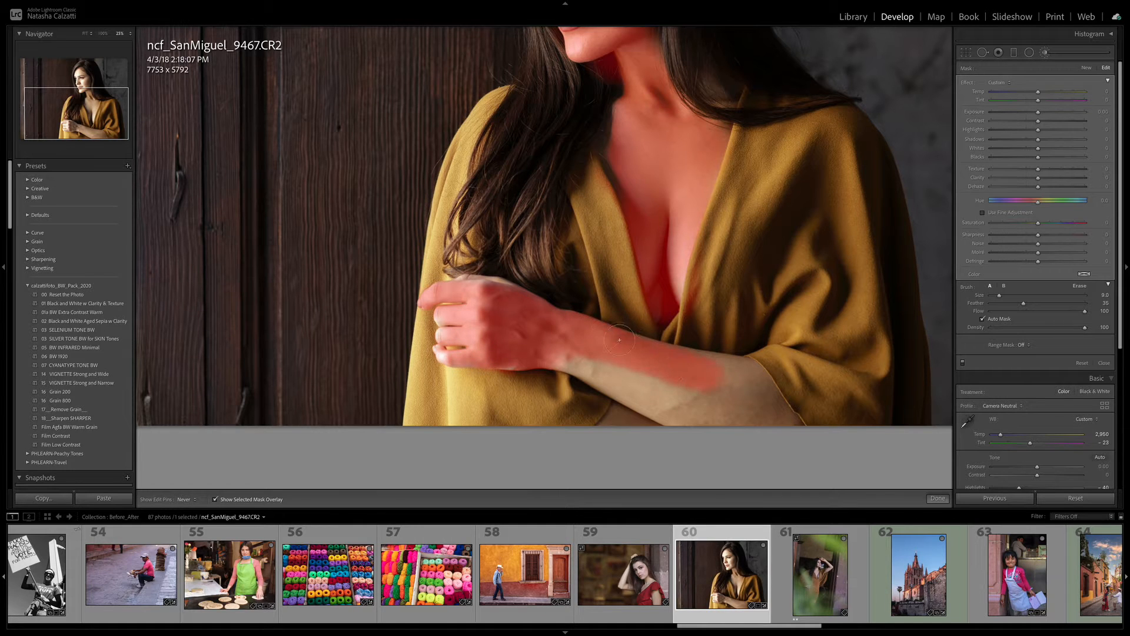
pyautogui.moveTo(716, 371); pyautogui.dragTo(701, 359)
pyautogui.moveTo(777, 404)
pyautogui.mouseDown()
pyautogui.moveTo(741, 417)
pyautogui.moveTo(732, 399)
pyautogui.moveTo(719, 419)
pyautogui.moveTo(567, 356)
pyautogui.moveTo(697, 428)
pyautogui.moveTo(626, 380)
pyautogui.mouseUp()
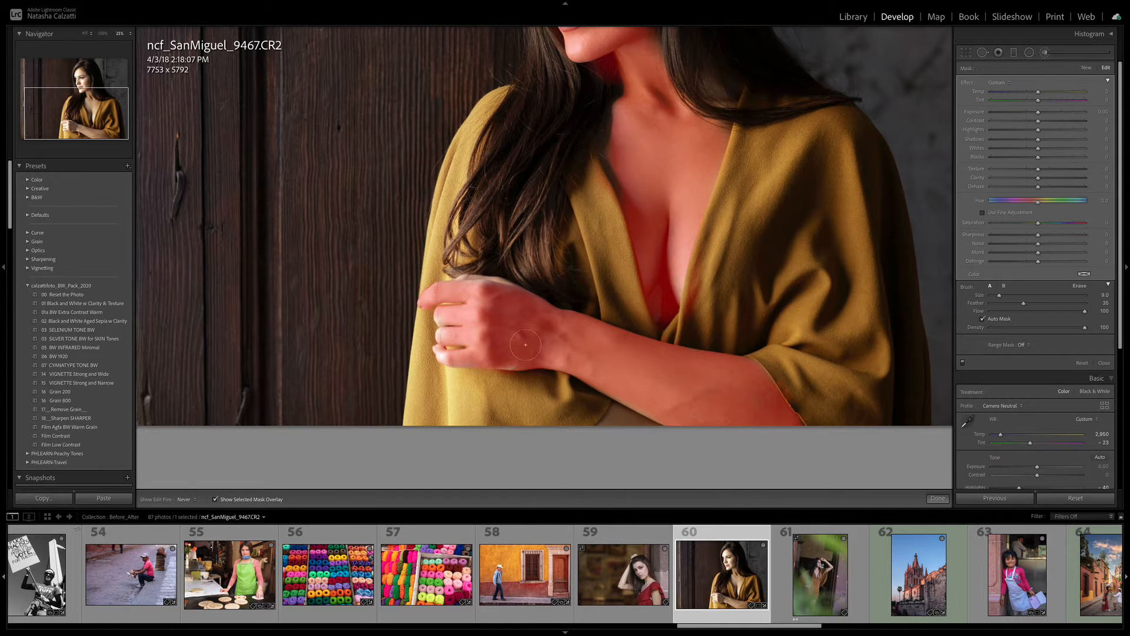
pyautogui.moveTo(525, 345)
pyautogui.mouseDown()
pyautogui.moveTo(507, 364)
pyautogui.moveTo(514, 334)
pyautogui.moveTo(492, 285)
pyautogui.moveTo(543, 321)
pyautogui.moveTo(557, 347)
pyautogui.mouseUp()
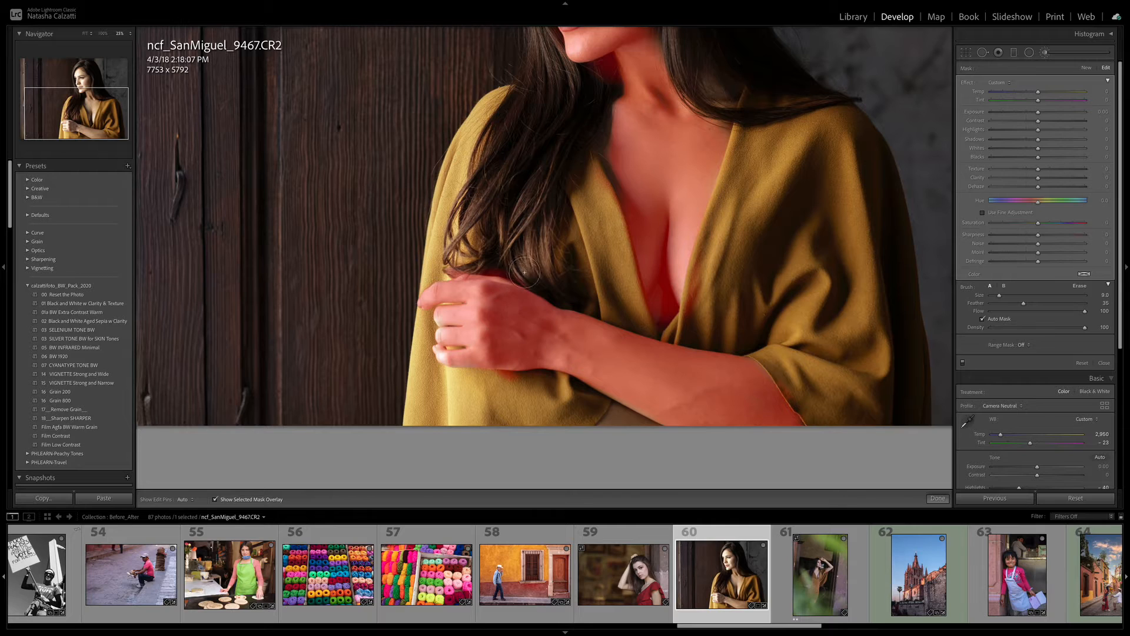
# Step: Erase the mask spill from the hair and clothing around the hand and from the hair beneath the chin
pyautogui.press('alt')
pyautogui.moveTo(521, 271); pyautogui.dragTo(457, 272)
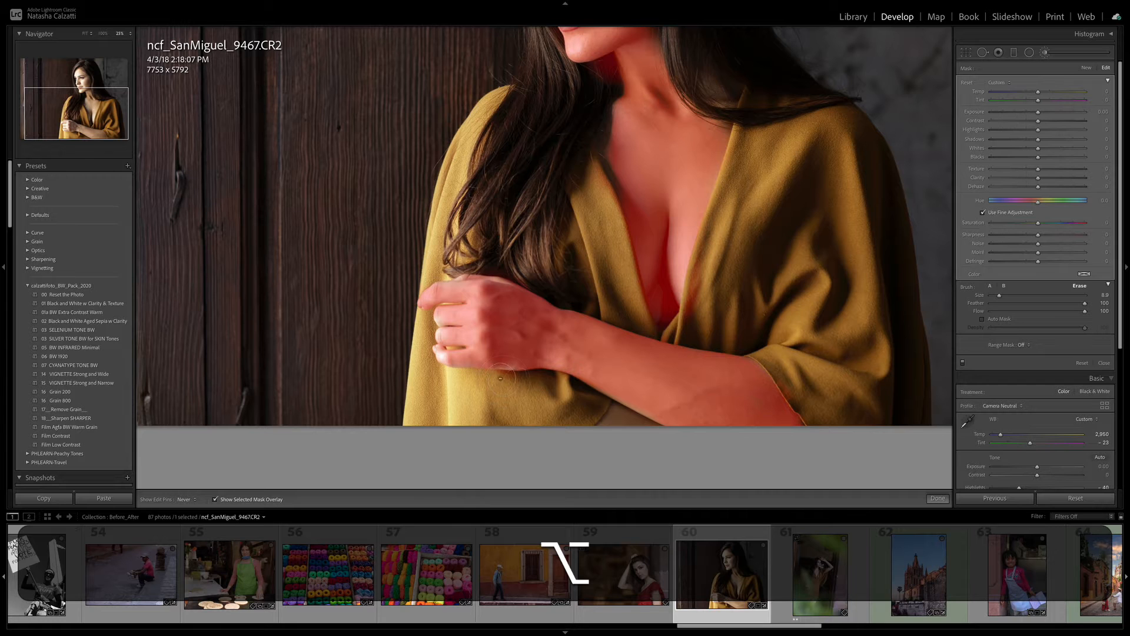
pyautogui.press('space')
pyautogui.moveTo(662, 193); pyautogui.dragTo(650, 397)
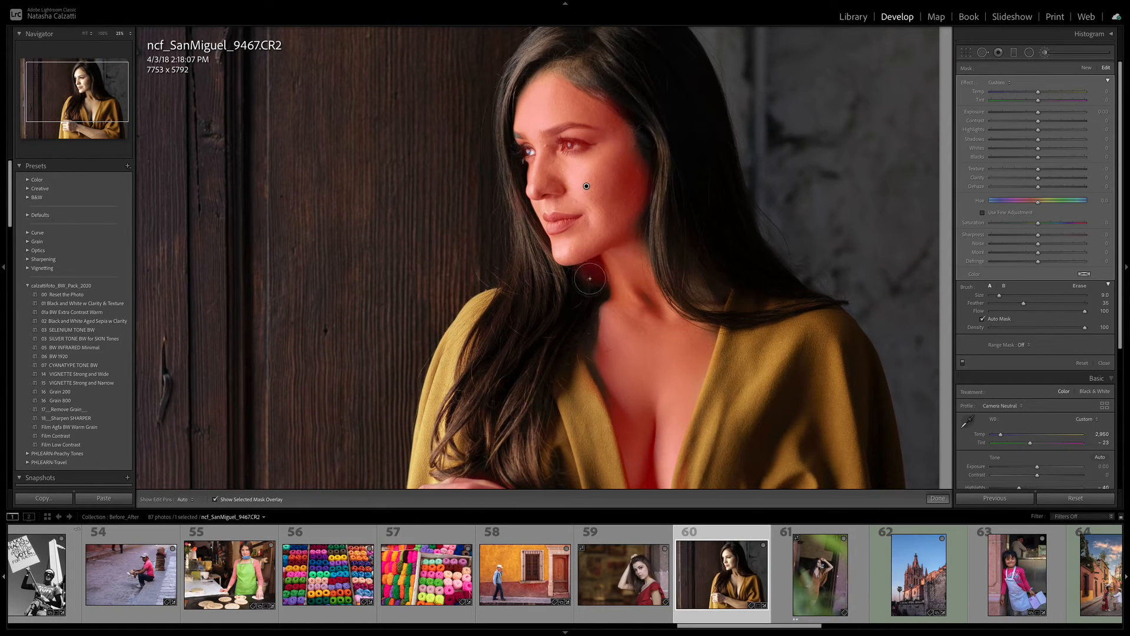
pyautogui.press('alt')
pyautogui.press('h')
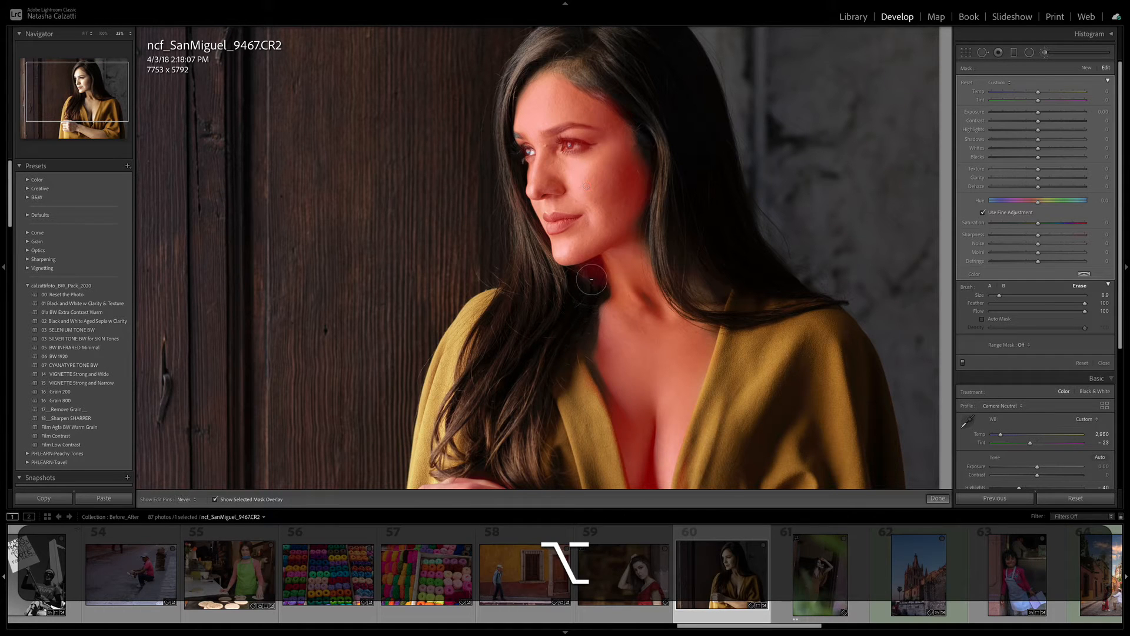
pyautogui.moveTo(585, 274); pyautogui.dragTo(594, 294)
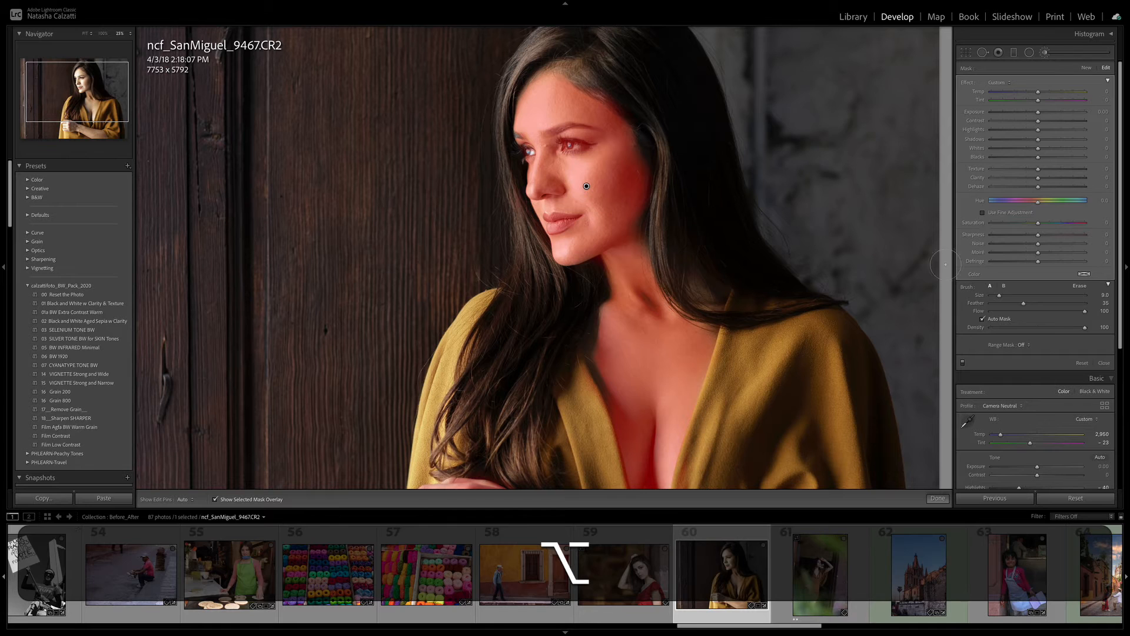
# Step: Hide the overlay and set the skin mask to Temp 10, Tint 10, Highlights -18, Shadows 60, Texture -68 and Hue -2.2 with fine adjustment
pyautogui.click(215, 499)
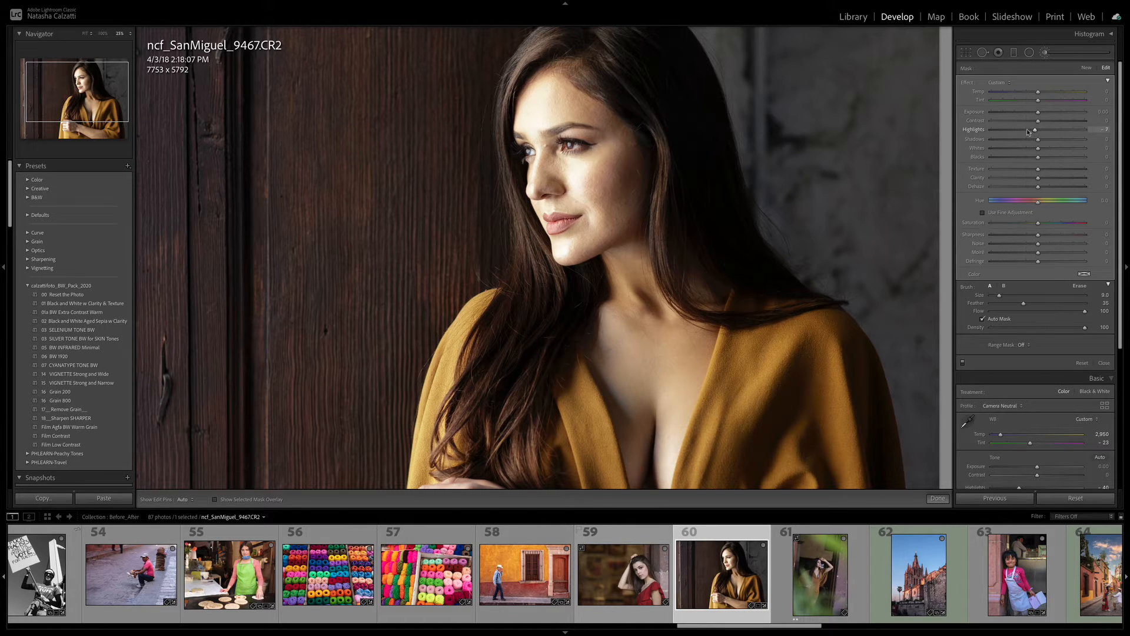
pyautogui.moveTo(1029, 132)
pyautogui.mouseDown()
pyautogui.moveTo(1012, 136)
pyautogui.moveTo(1057, 133)
pyautogui.moveTo(1029, 137)
pyautogui.mouseUp()
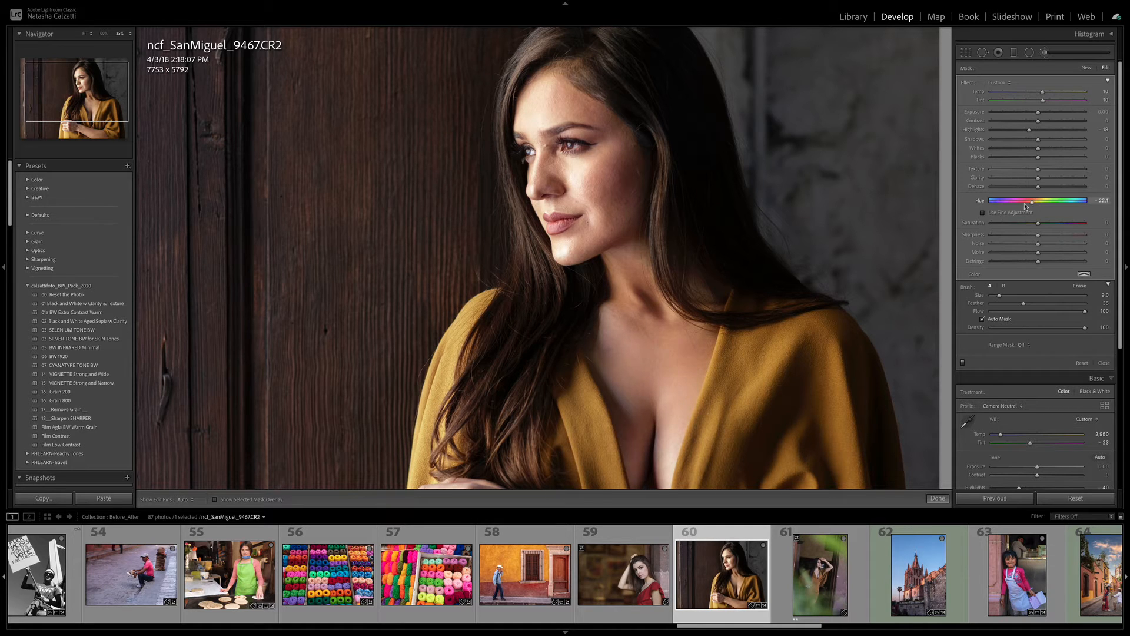
pyautogui.moveTo(1025, 206); pyautogui.dragTo(1035, 205)
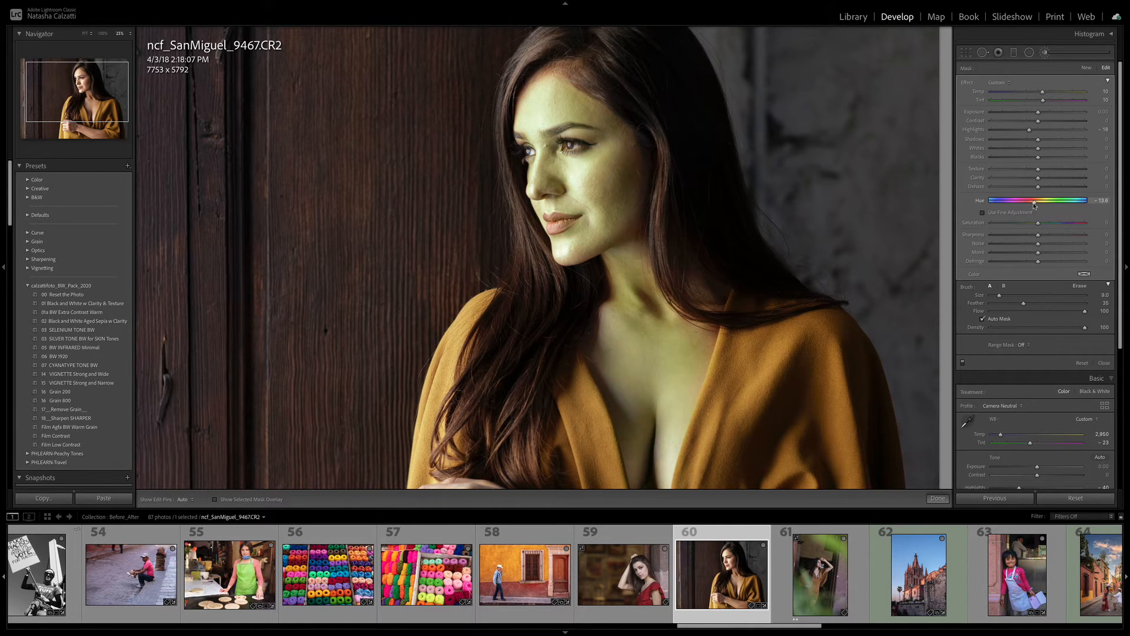
pyautogui.click(982, 213)
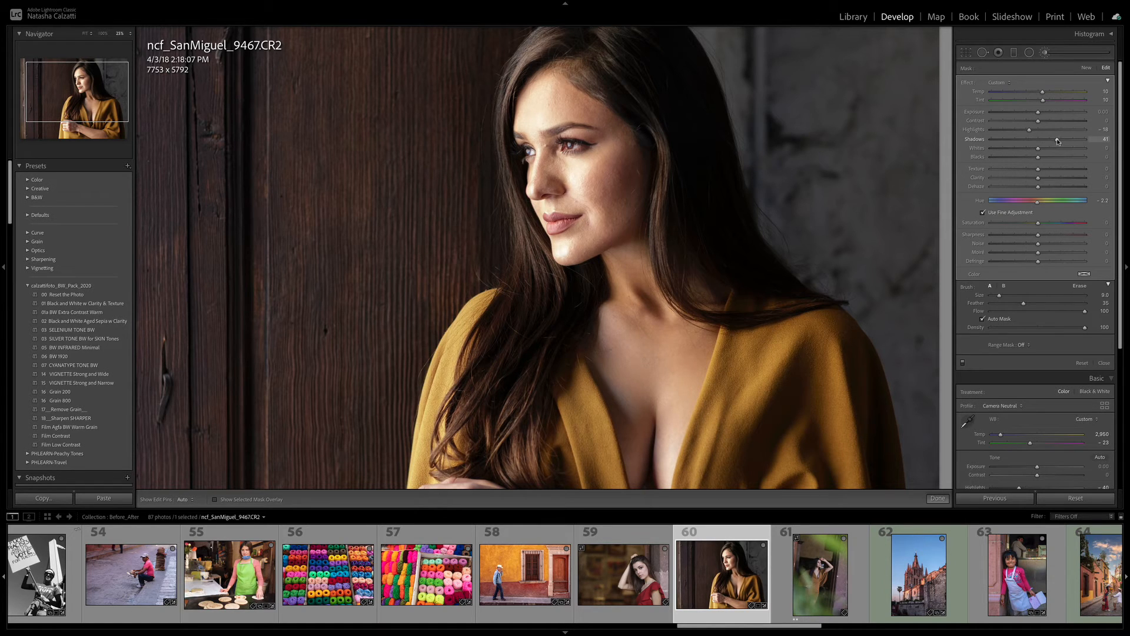
pyautogui.moveTo(1091, 139); pyautogui.dragTo(1039, 144)
# Step: Compare the whole portrait with the brush adjustments switched off and on
pyautogui.press('super+minus')
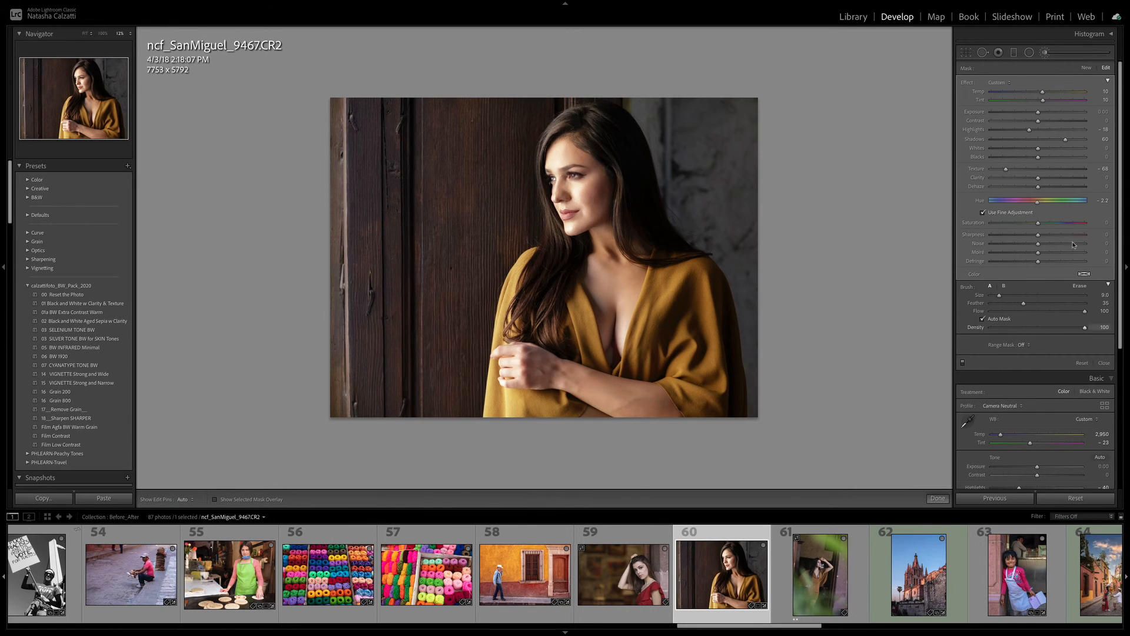
pyautogui.click(963, 363)
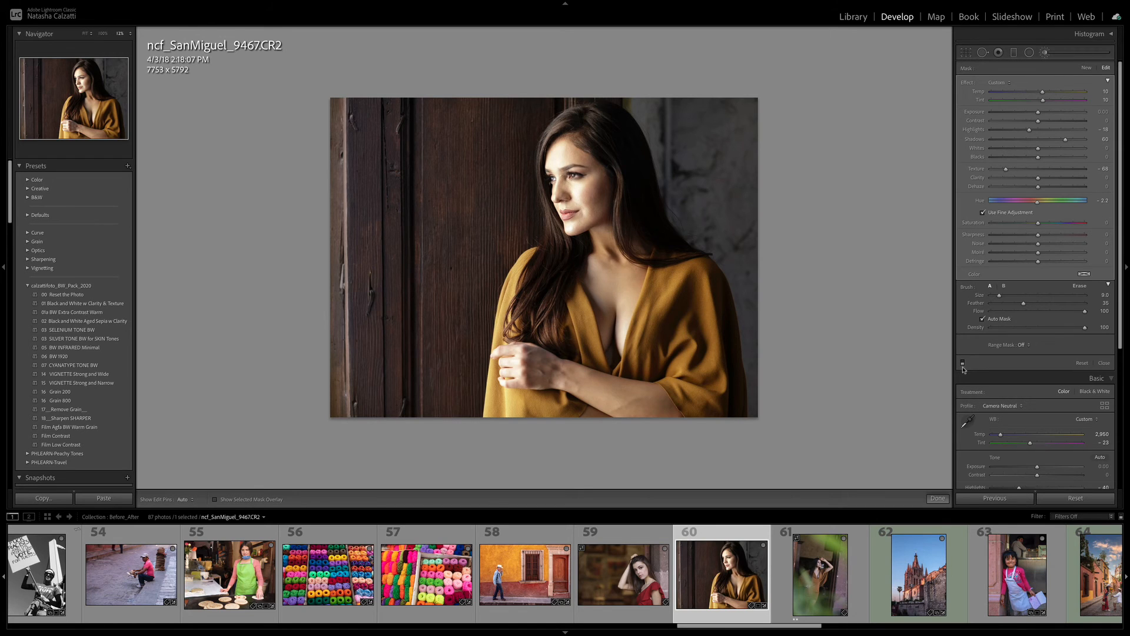
pyautogui.click(963, 363)
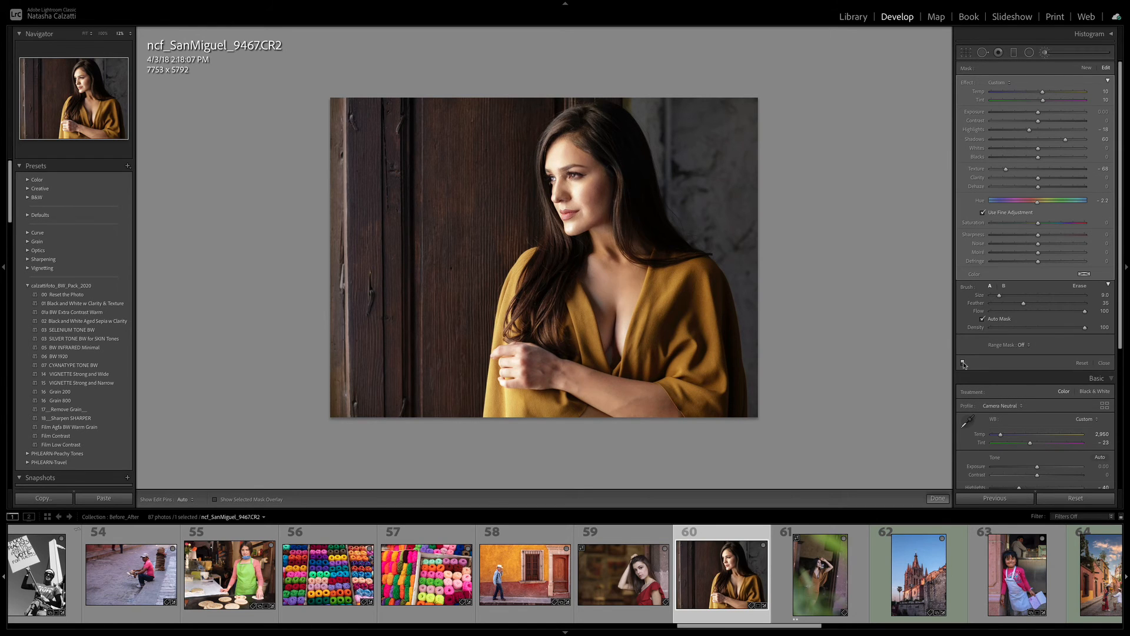
pyautogui.click(962, 363)
pyautogui.click(963, 363)
pyautogui.click(963, 363)
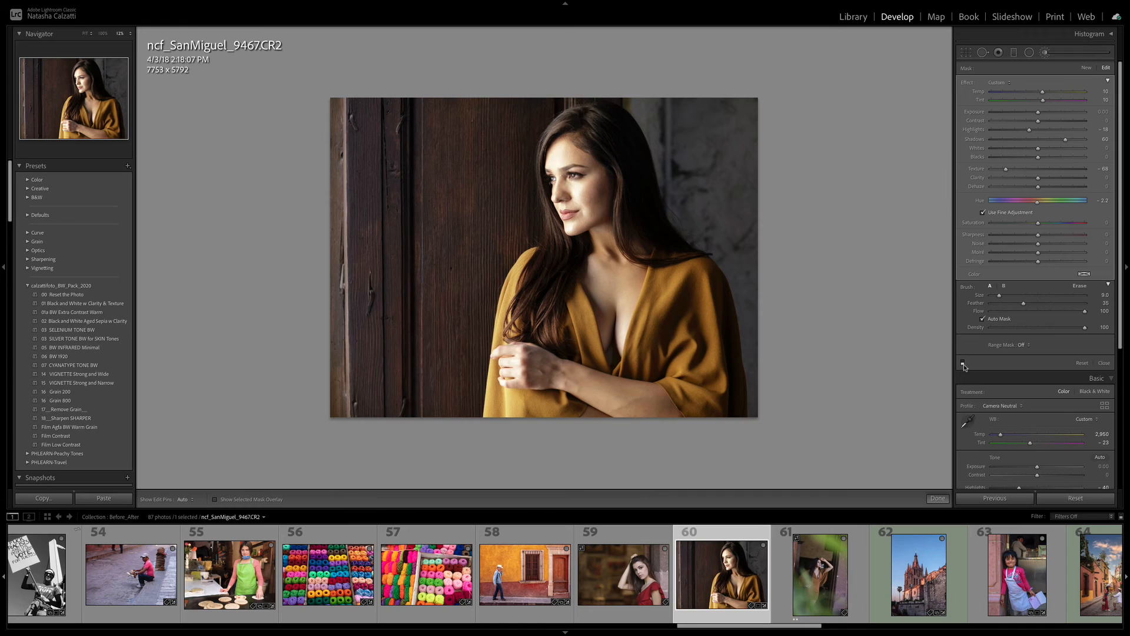
pyautogui.click(964, 363)
pyautogui.click(963, 363)
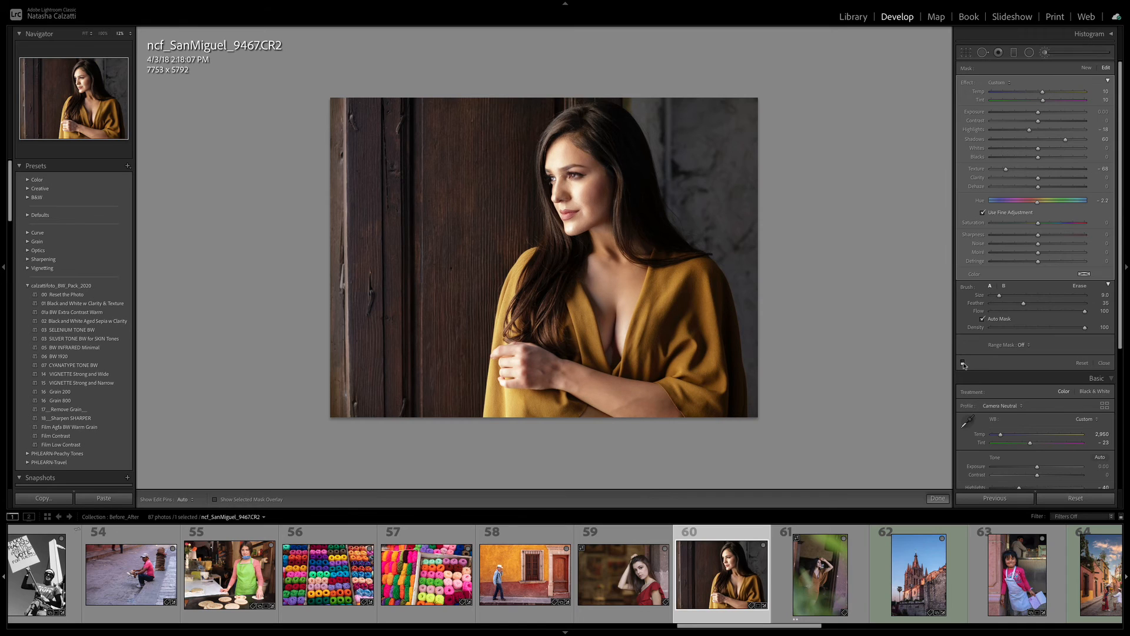
pyautogui.click(963, 364)
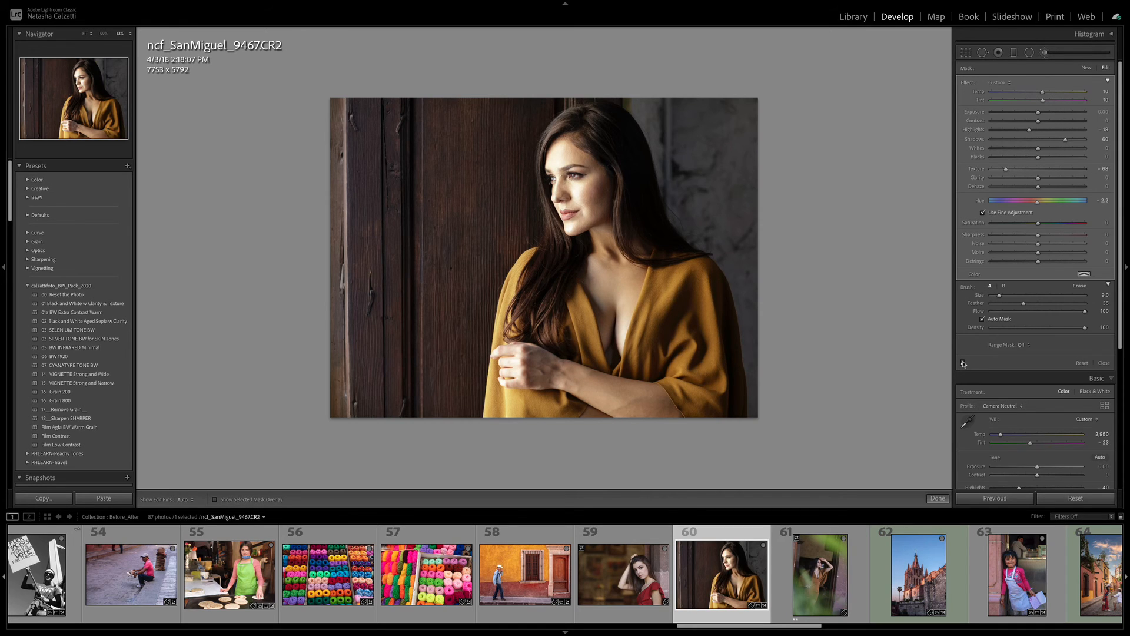
pyautogui.click(963, 364)
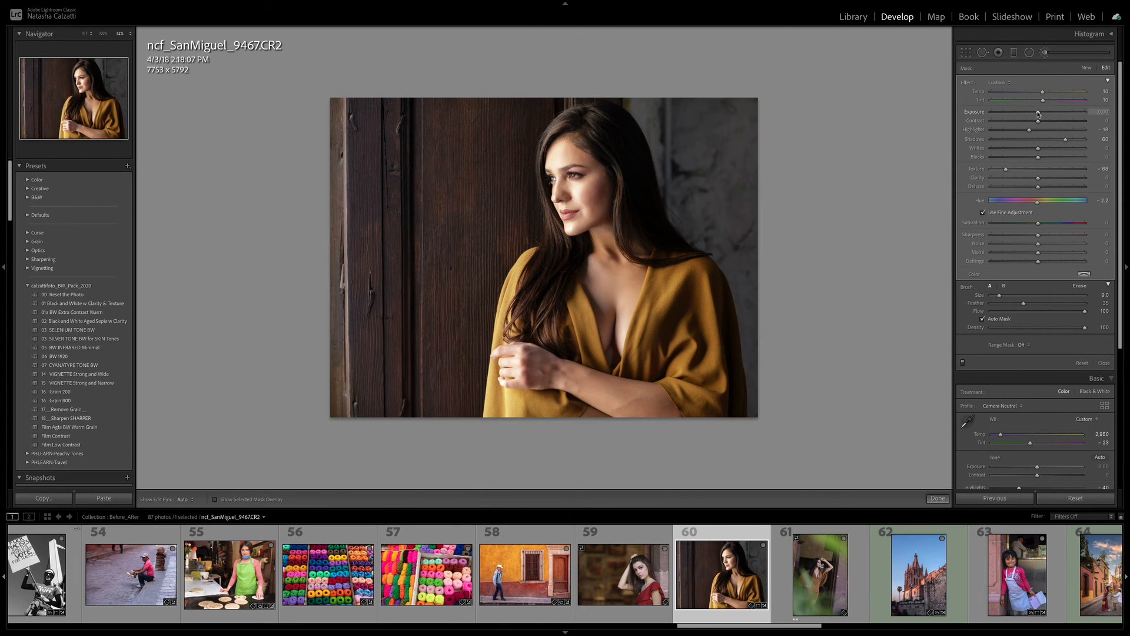
# Step: Lower the skin mask's exposure to -0.40 and finish the brush adjustment
pyautogui.moveTo(1038, 113); pyautogui.dragTo(1034, 115)
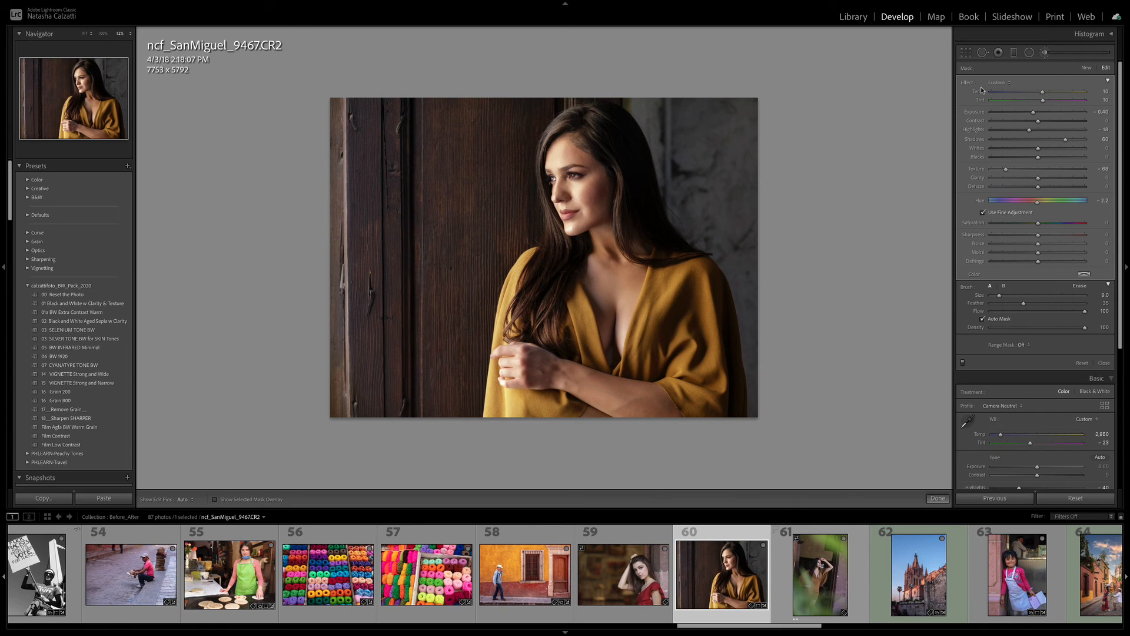
pyautogui.click(938, 499)
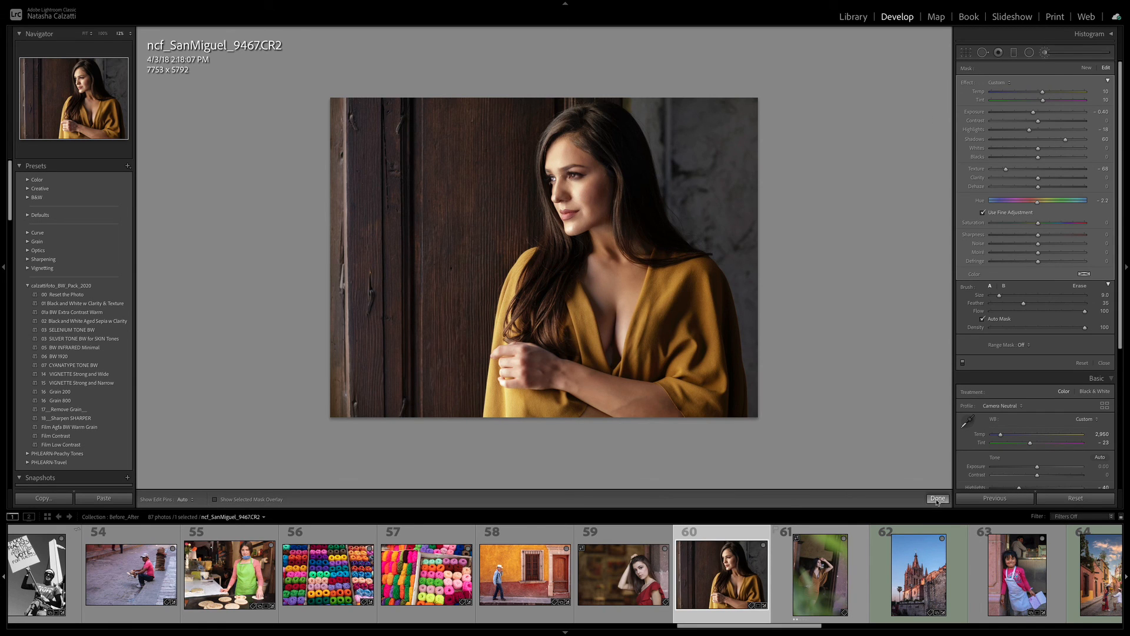